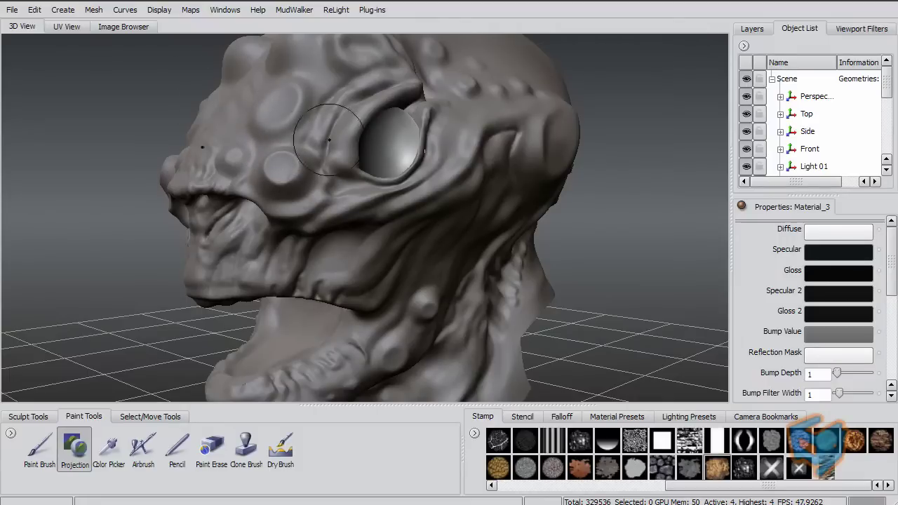
Orbit to the head's right side and return it to subdivision level 4 (329,536 polygons).
{"action": "left_click_drag", "start_coordinate": [327, 140], "coordinate": [501, 162], "text": "alt"}
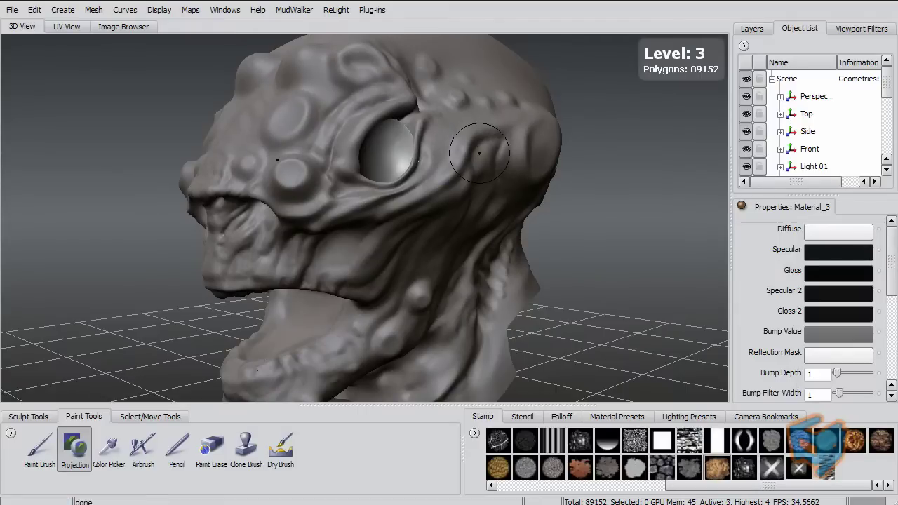
{"action": "key", "text": "Page_Up"}
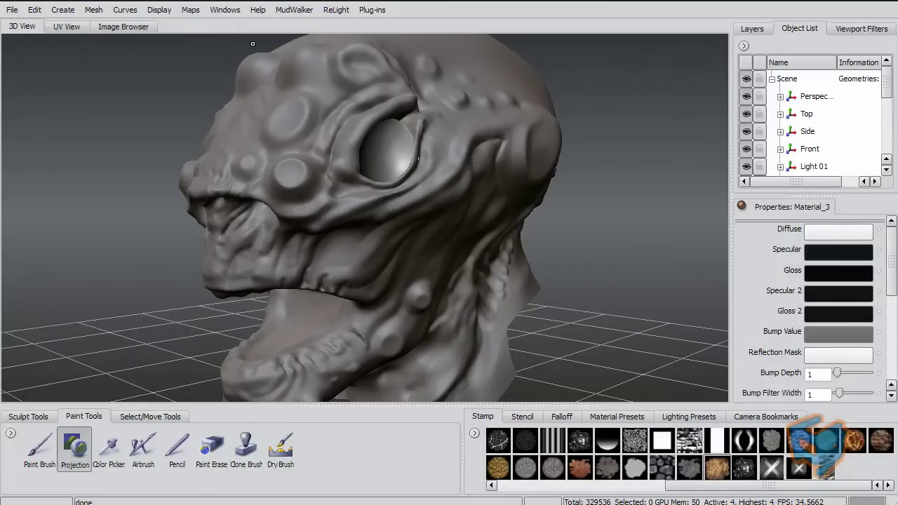
Start a new Extract Texture Maps operation with Displacement Map checked.
{"action": "left_click", "coordinate": [191, 10]}
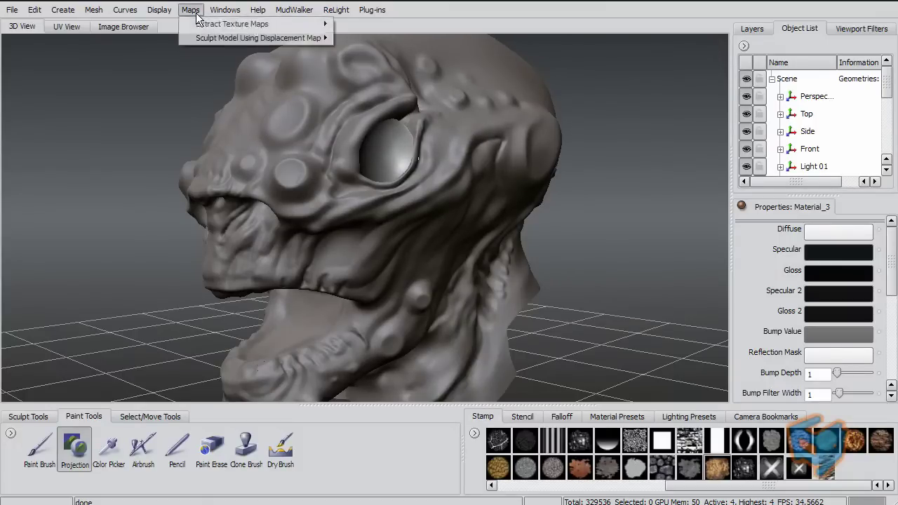
{"action": "mouse_move", "coordinate": [197, 26]}
{"action": "left_click", "coordinate": [373, 40]}
{"action": "left_click", "coordinate": [373, 219]}
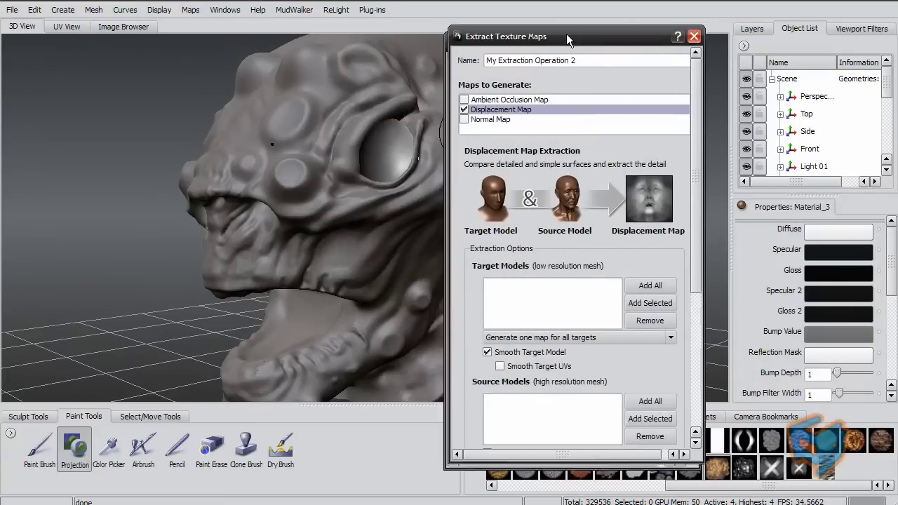
Add all targets and sources, remove the Sphere, and keep lowRes level 0 as target.
{"action": "left_click", "coordinate": [651, 279]}
{"action": "left_click", "coordinate": [651, 394]}
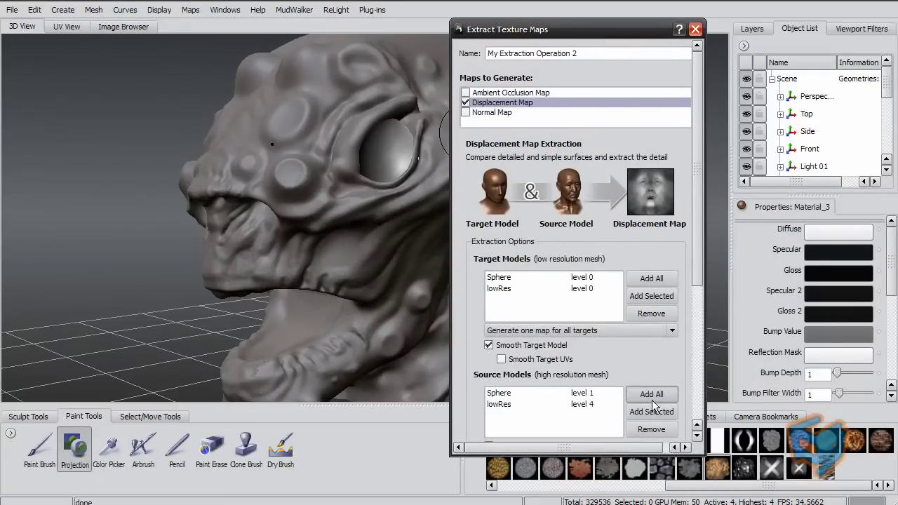
{"action": "left_click", "coordinate": [582, 277]}
{"action": "left_click", "coordinate": [582, 277]}
{"action": "left_click", "coordinate": [584, 310]}
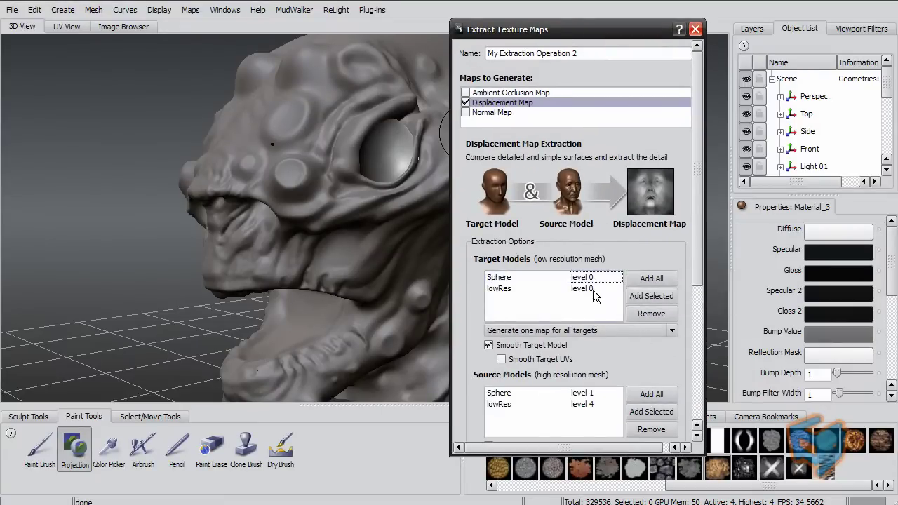
{"action": "left_click", "coordinate": [593, 280]}
{"action": "left_click", "coordinate": [662, 315]}
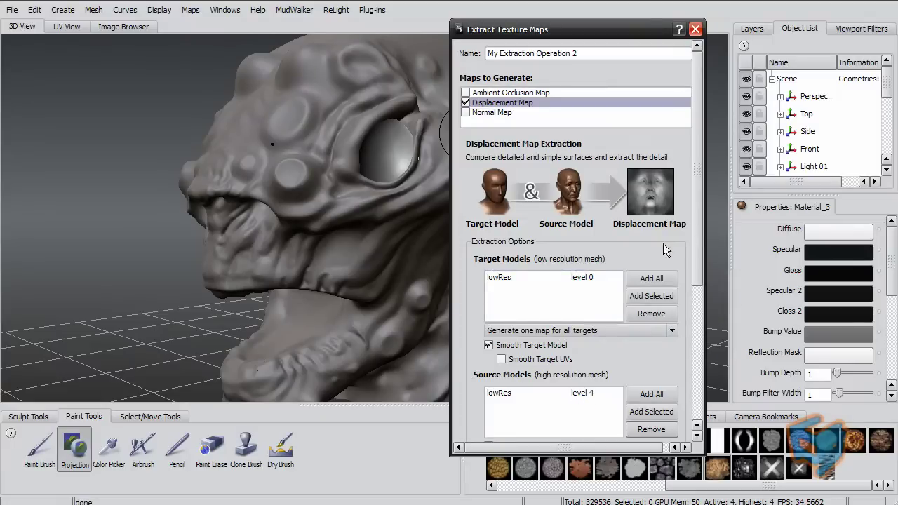
{"action": "left_click", "coordinate": [584, 277]}
{"action": "left_click", "coordinate": [568, 311]}
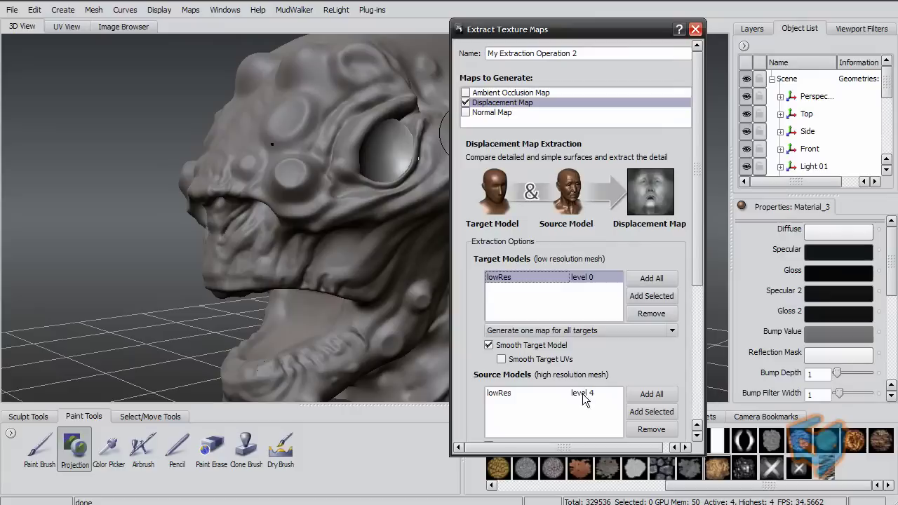
Use Best Guess, then set the Search Distance to 4.
{"action": "left_click_drag", "start_coordinate": [693, 263], "coordinate": [693, 400]}
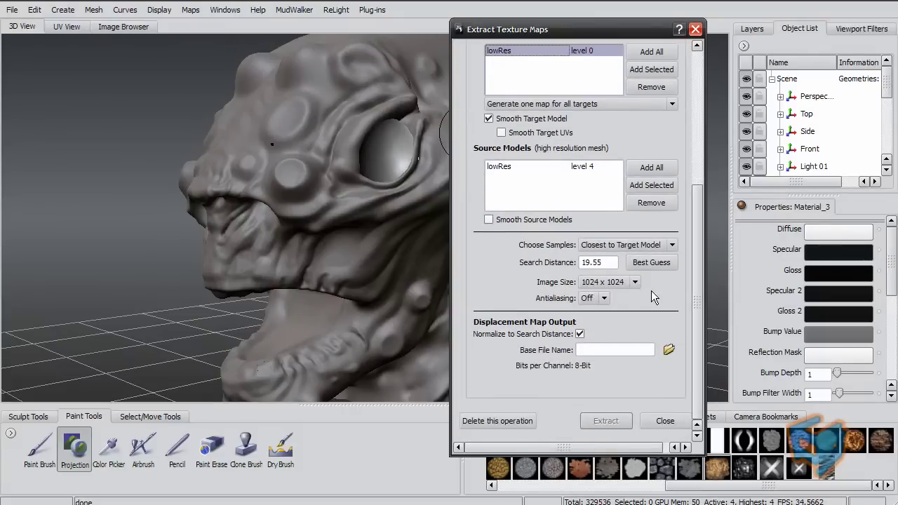
{"action": "left_click", "coordinate": [643, 264]}
{"action": "double_click", "coordinate": [601, 264]}
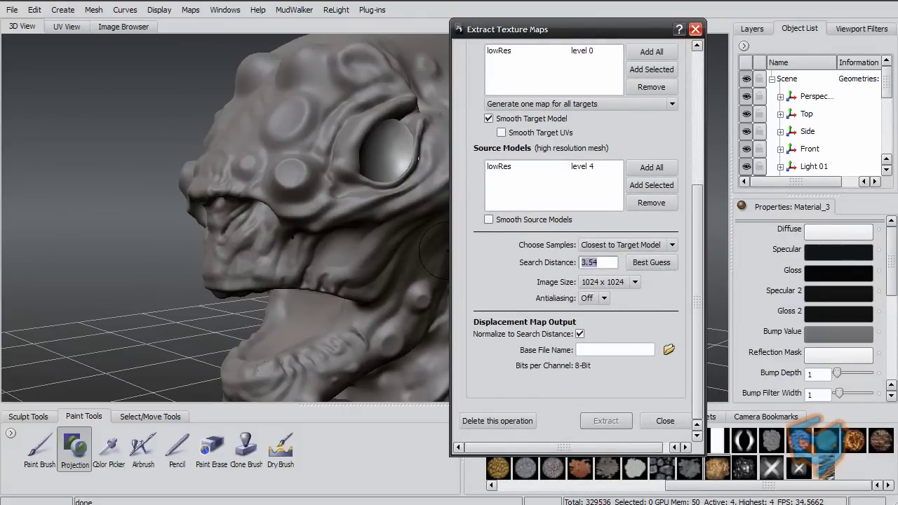
{"action": "type", "text": "4"}
Look at the 32-bit B&W TIFF save location for the map, then cancel without saving.
{"action": "left_click", "coordinate": [668, 350]}
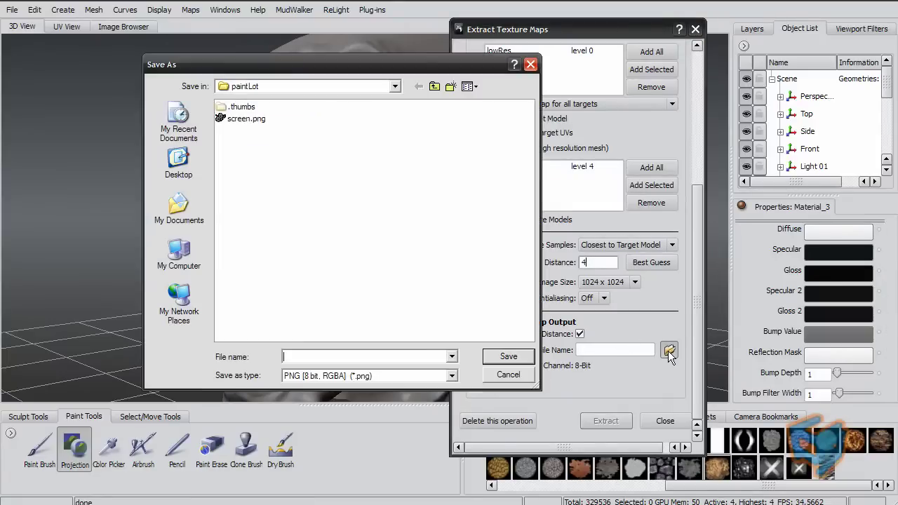
{"action": "left_click", "coordinate": [451, 375]}
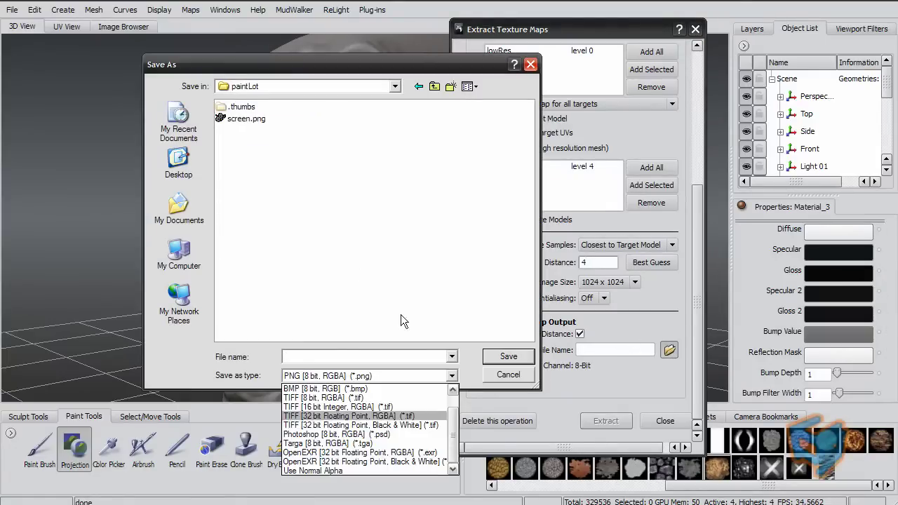
{"action": "left_click", "coordinate": [430, 425]}
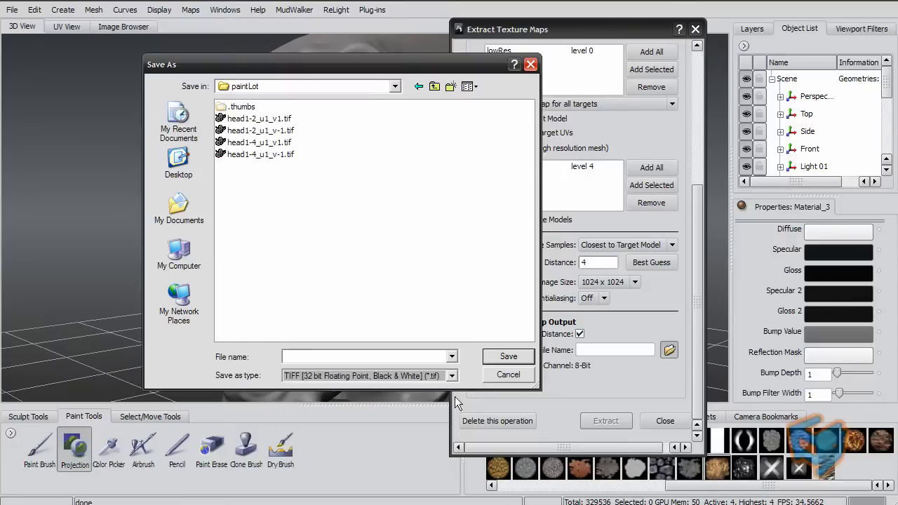
{"action": "left_click", "coordinate": [508, 374]}
Set the target to lowRes level 2, keep the source at level 4, and close the dialog.
{"action": "left_click_drag", "start_coordinate": [699, 285], "coordinate": [692, 245]}
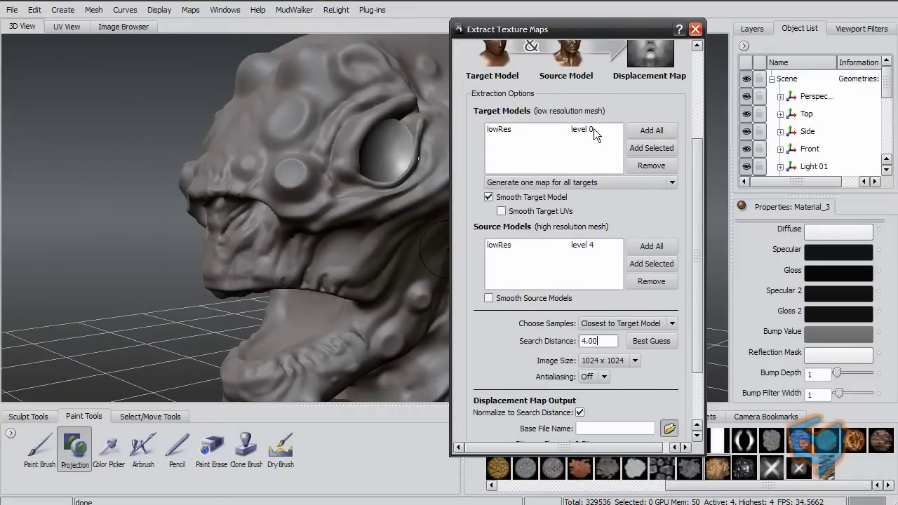
{"action": "left_click", "coordinate": [594, 129]}
{"action": "left_click", "coordinate": [614, 164]}
{"action": "left_click", "coordinate": [591, 132]}
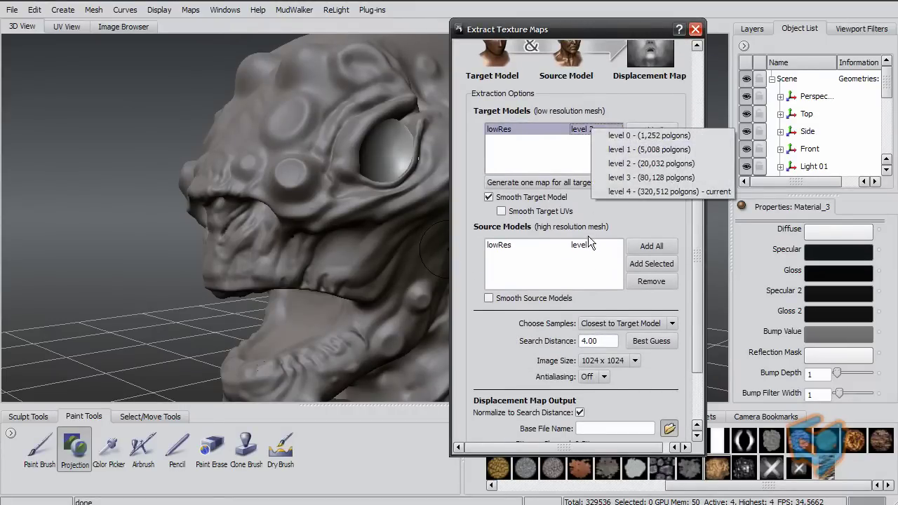
{"action": "left_click", "coordinate": [591, 247]}
{"action": "left_click", "coordinate": [590, 247]}
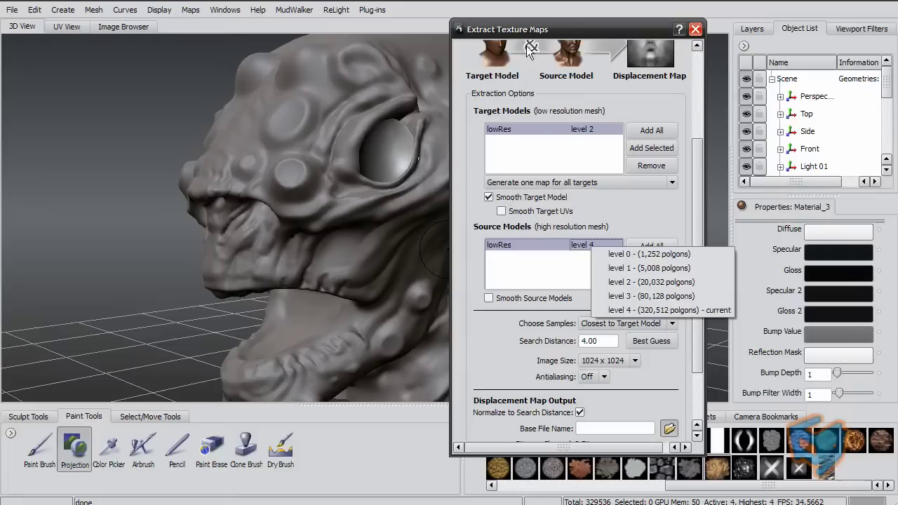
{"action": "left_click", "coordinate": [794, 62]}
{"action": "left_click", "coordinate": [695, 28]}
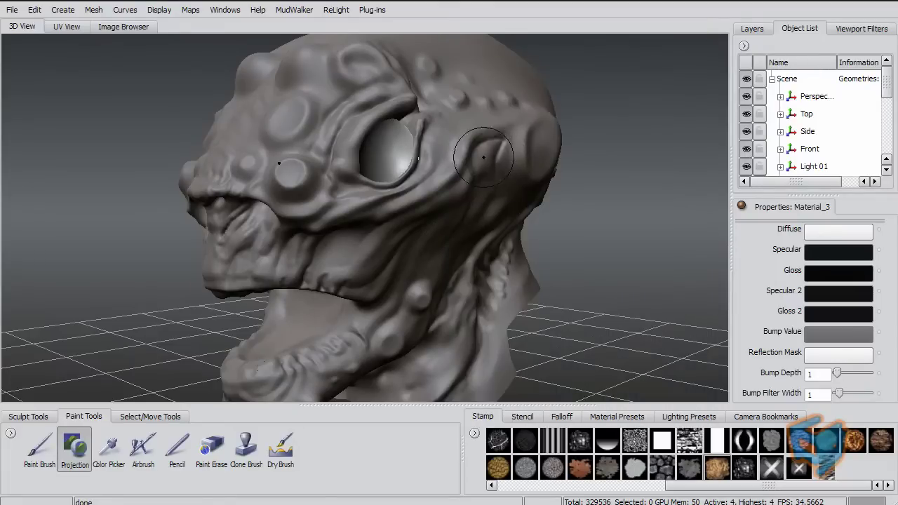
Compare the head at subdivision levels 2 and 3 against the highest level 4.
{"action": "key", "text": "Page_Down"}
{"action": "key", "text": "Page_Down"}
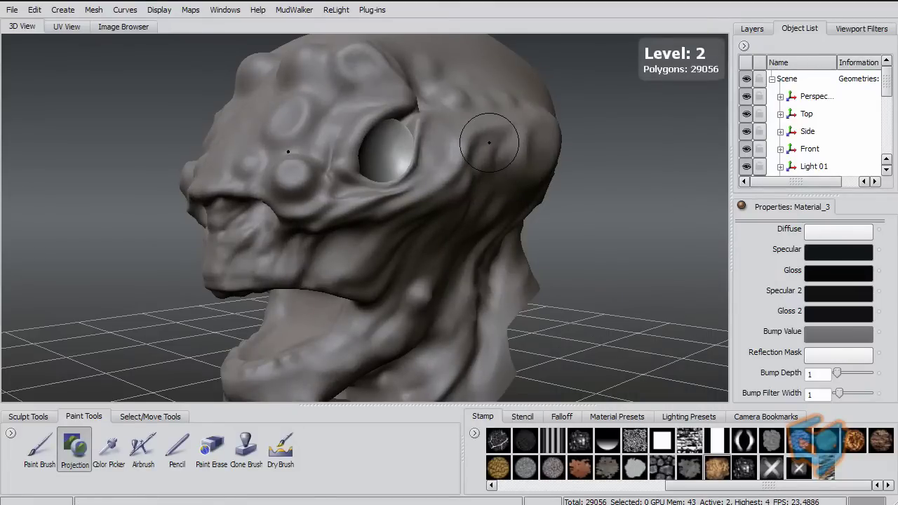
{"action": "key", "text": "Page_Up"}
{"action": "key", "text": "Page_Up"}
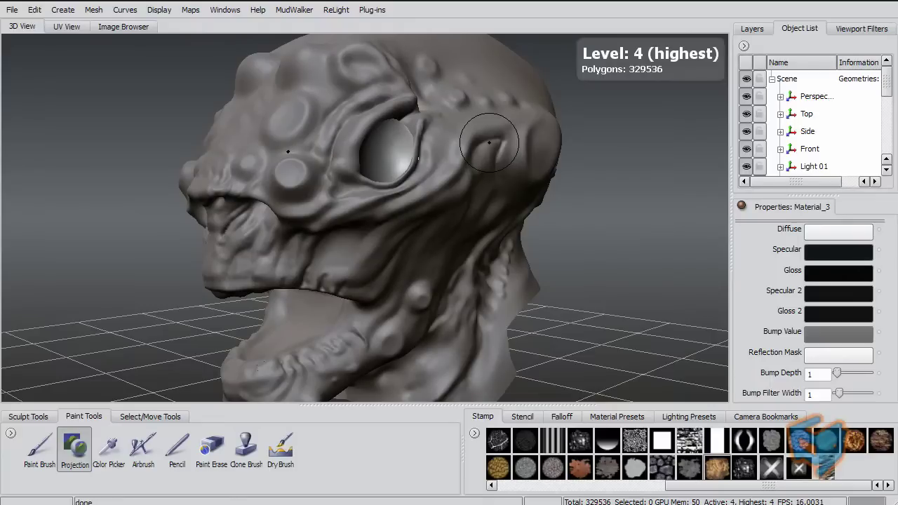
{"action": "key", "text": "Page_Down"}
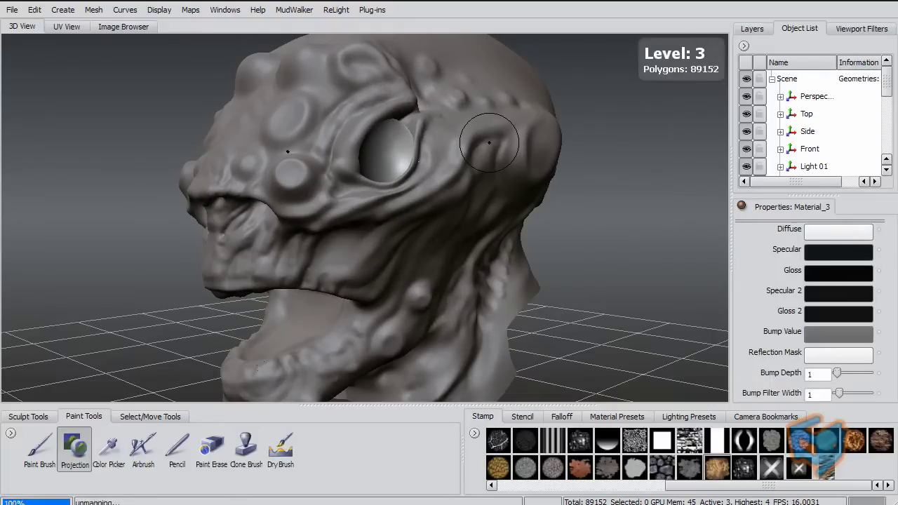
{"action": "key", "text": "Page_Up"}
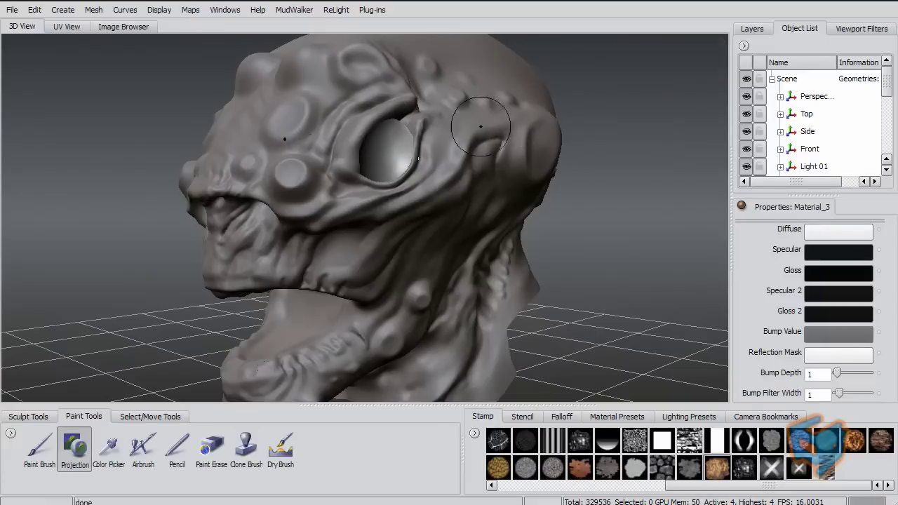
In the Image Browser, view the head1-4_u1_v1 and head1-2_u1_v1 displacement maps fitted.
{"action": "left_click", "coordinate": [146, 28]}
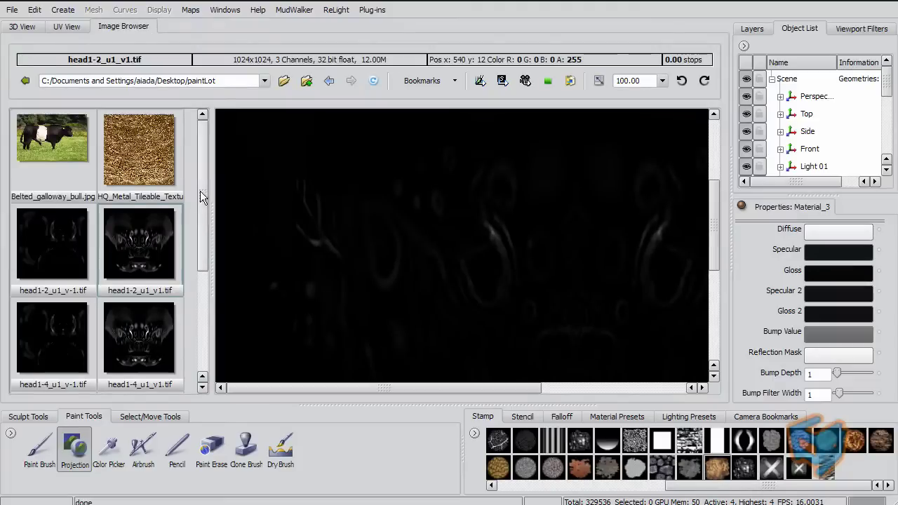
{"action": "left_click_drag", "start_coordinate": [200, 191], "coordinate": [202, 239]}
{"action": "left_click", "coordinate": [115, 259]}
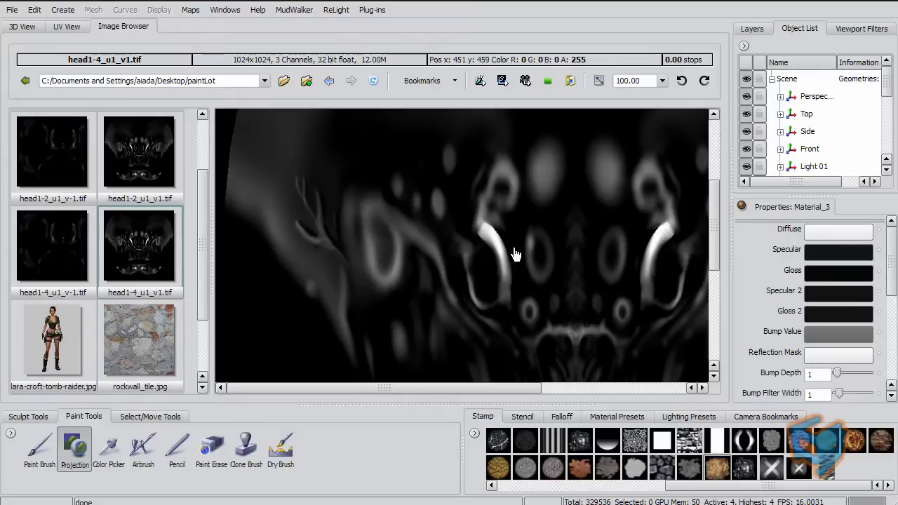
{"action": "left_click", "coordinate": [598, 81]}
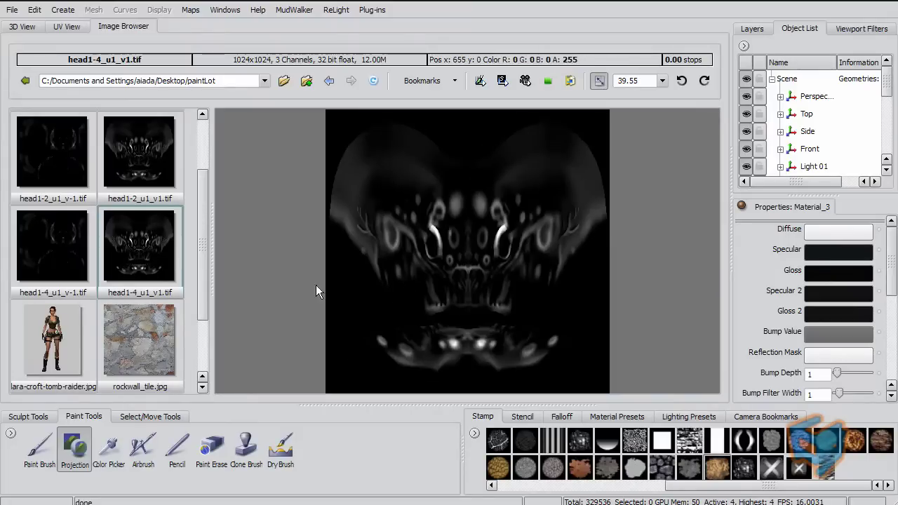
{"action": "left_click", "coordinate": [158, 162]}
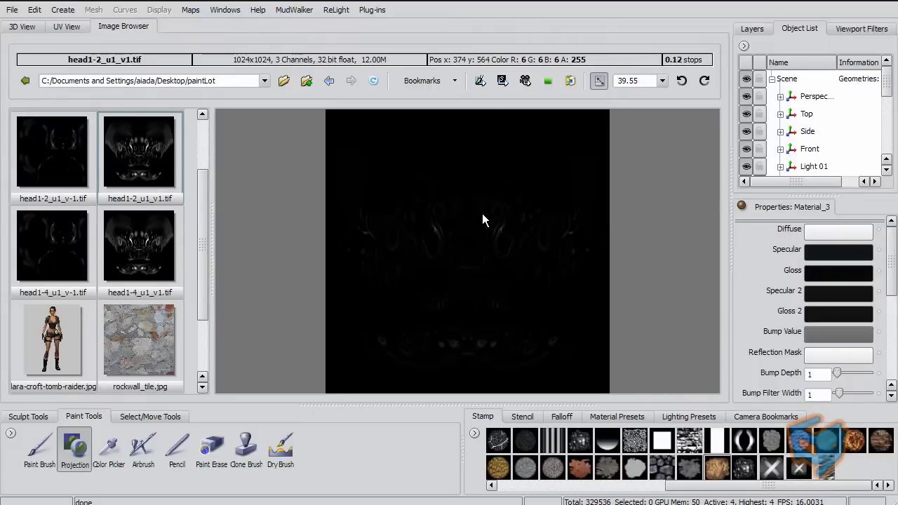
Compare the brightened head1-4 and head1-2 maps at 100% zoom, then show the 3D head at level 0.
{"action": "key", "text": "plus"}
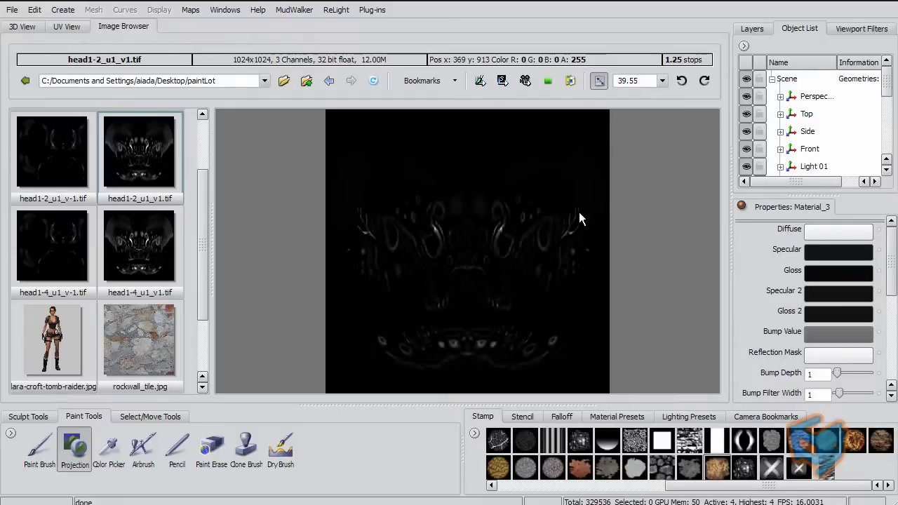
{"action": "key", "text": "plus"}
{"action": "key", "text": "plus"}
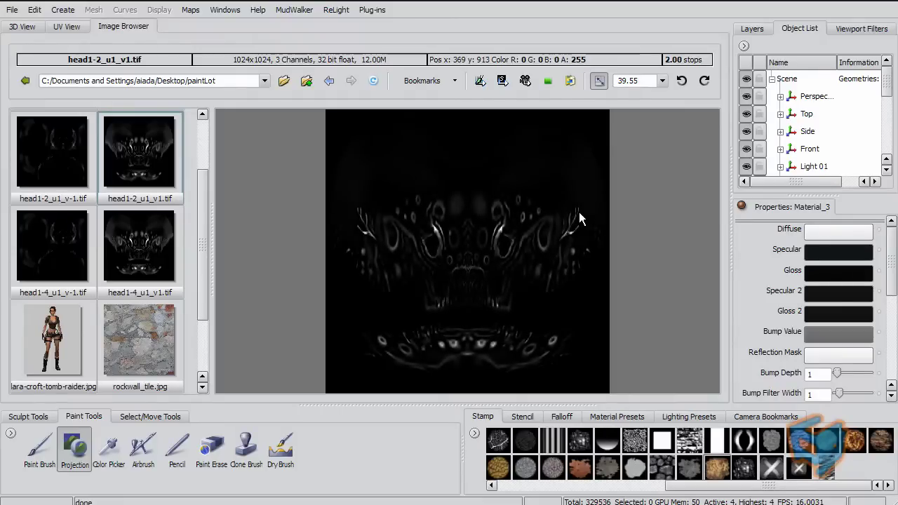
{"action": "left_click", "coordinate": [661, 81]}
{"action": "left_click", "coordinate": [646, 132]}
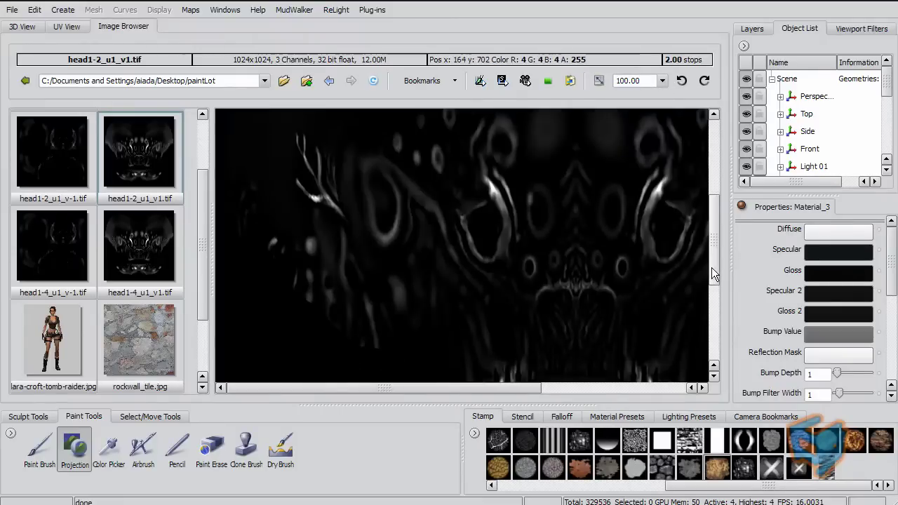
{"action": "left_click_drag", "start_coordinate": [711, 267], "coordinate": [710, 283]}
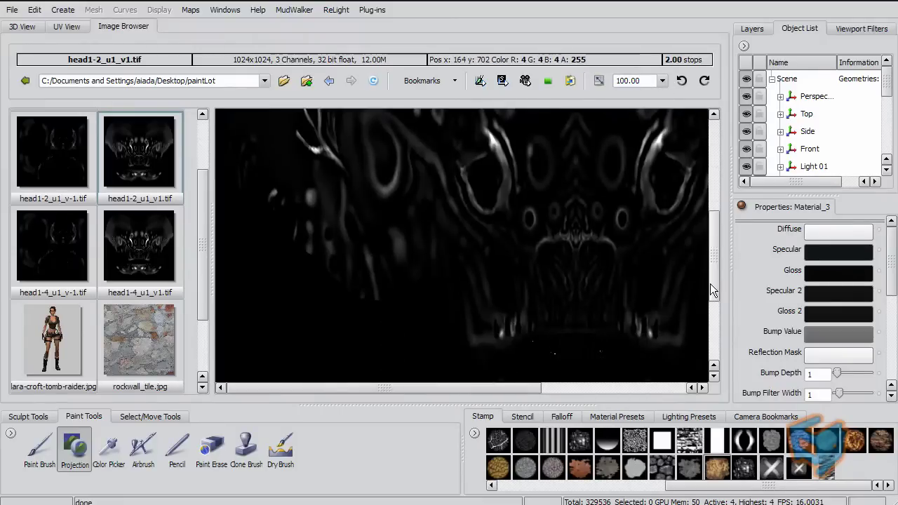
{"action": "left_click", "coordinate": [144, 238]}
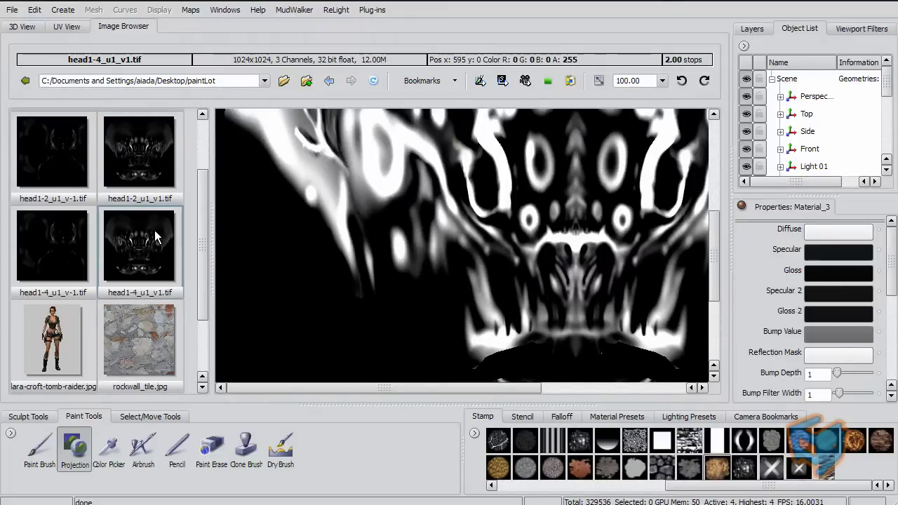
{"action": "left_click", "coordinate": [154, 171]}
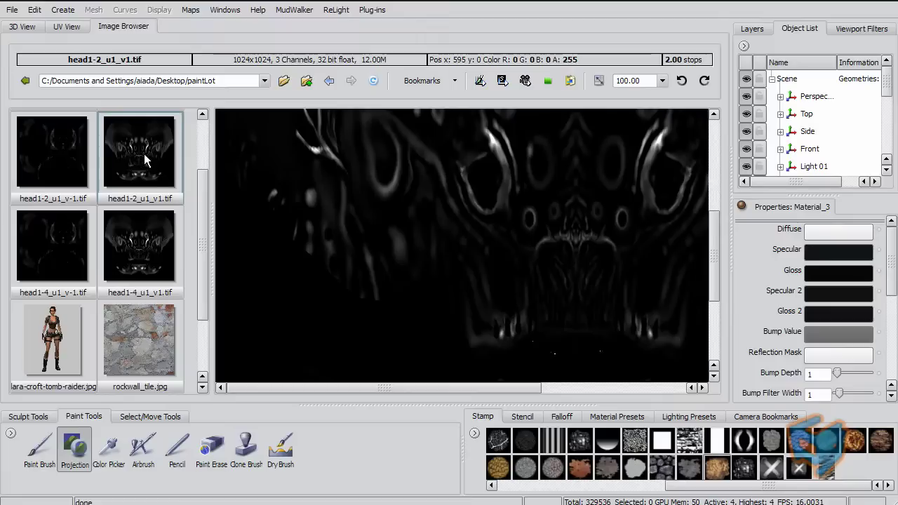
{"action": "left_click", "coordinate": [23, 28]}
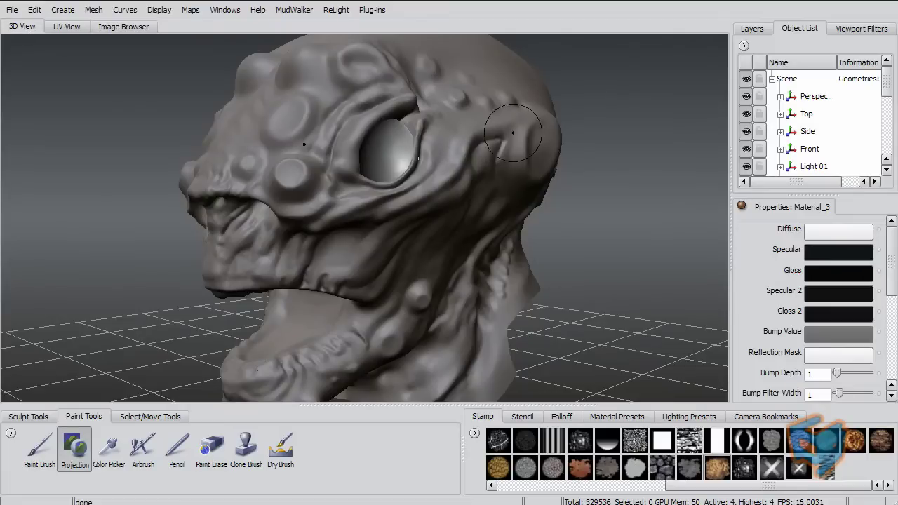
{"action": "key", "text": "Page_Down"}
{"action": "key", "text": "Page_Down"}
{"action": "key", "text": "Page_Down"}
{"action": "key", "text": "Page_Down"}
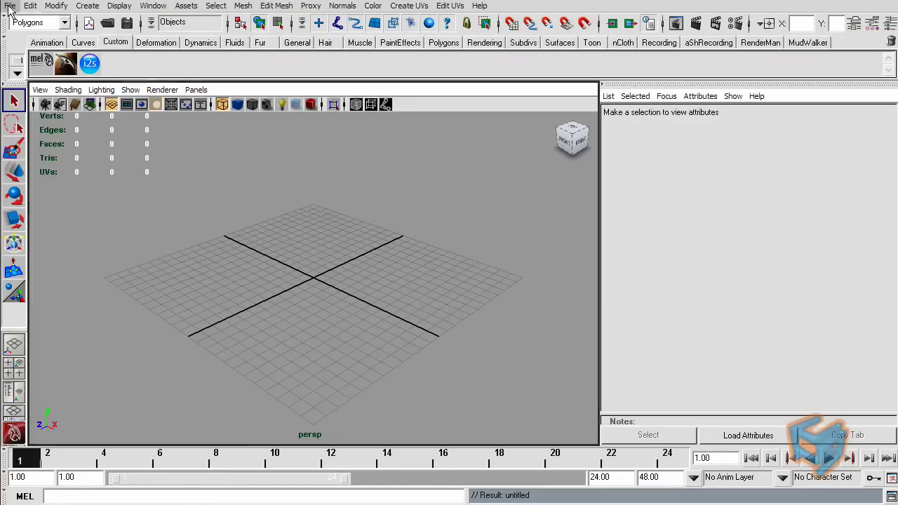
Import monsterL.obj into Maya and select the imported low-poly head mesh.
{"action": "left_click", "coordinate": [11, 6]}
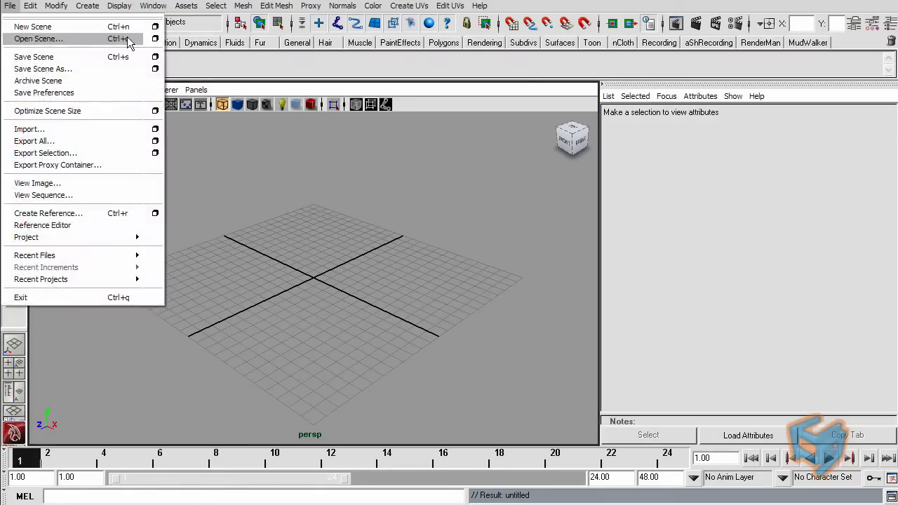
{"action": "left_click", "coordinate": [154, 129]}
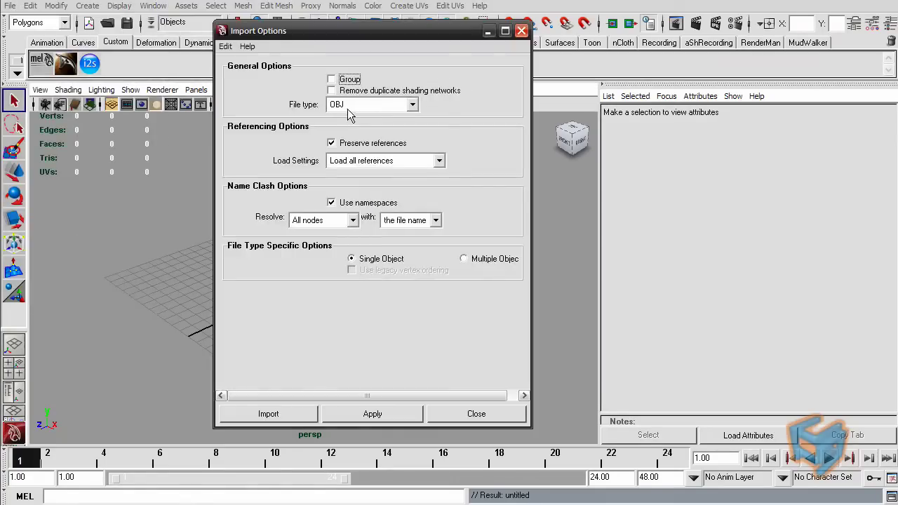
{"action": "left_click", "coordinate": [274, 415]}
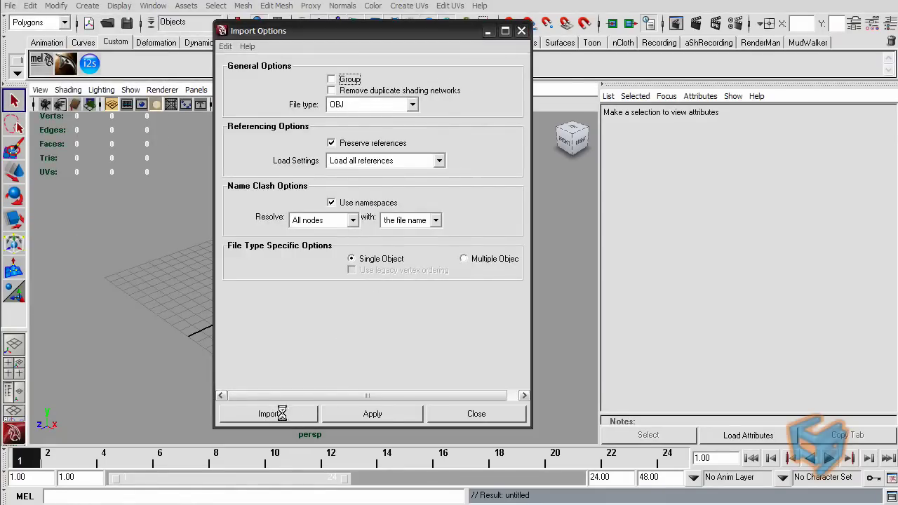
{"action": "double_click", "coordinate": [106, 213]}
{"action": "left_click_drag", "start_coordinate": [329, 258], "coordinate": [319, 168], "text": "alt"}
{"action": "left_click", "coordinate": [318, 164]}
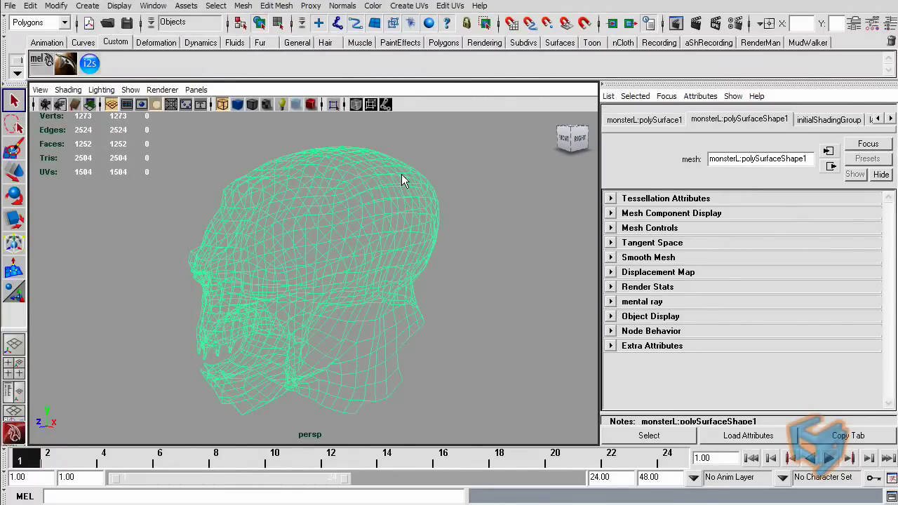
Create a multi-channel bump map on the monsterL head using the paintLot head1 difference map.
{"action": "key", "text": "ctrl+m"}
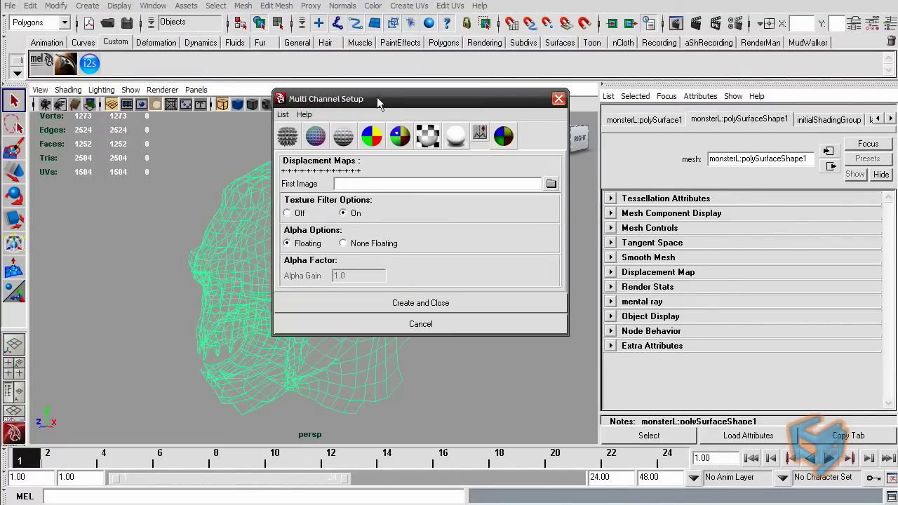
{"action": "left_click_drag", "start_coordinate": [377, 103], "coordinate": [343, 132]}
{"action": "left_click", "coordinate": [308, 165]}
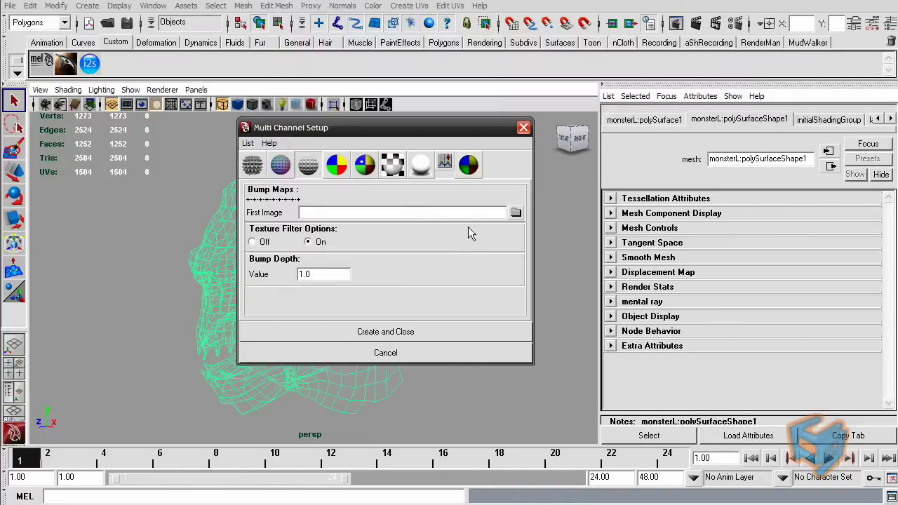
{"action": "left_click", "coordinate": [515, 212]}
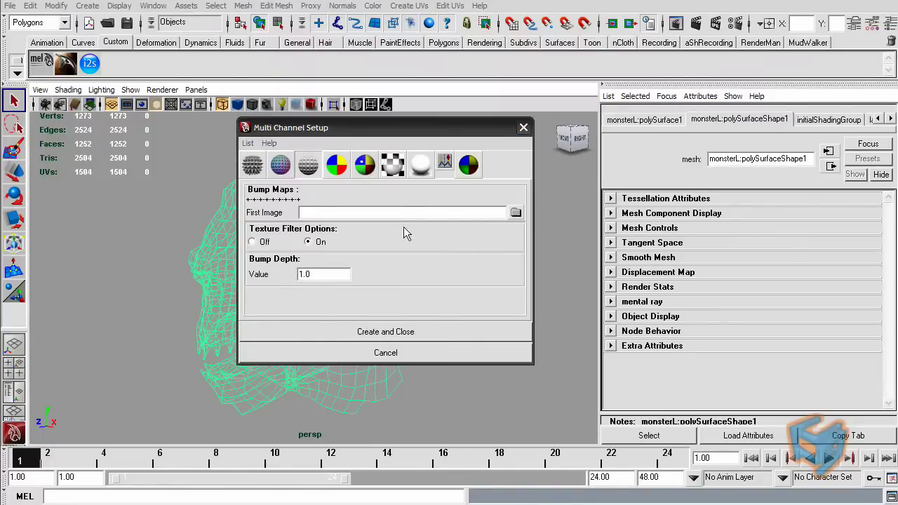
{"action": "left_click_drag", "start_coordinate": [295, 21], "coordinate": [470, 82]}
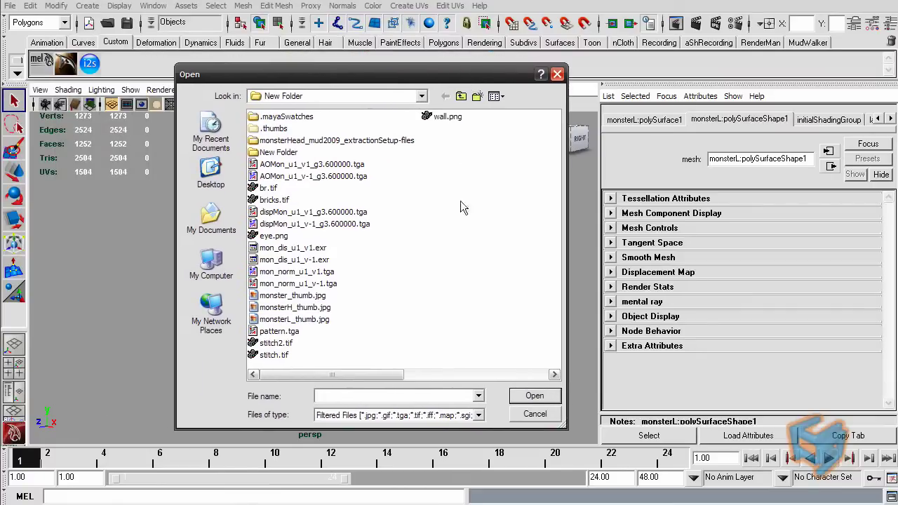
{"action": "double_click", "coordinate": [271, 169]}
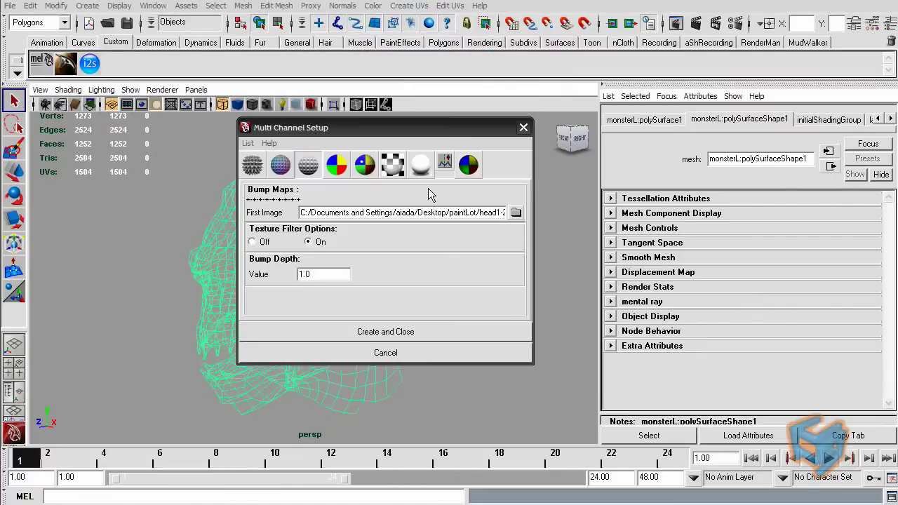
{"action": "left_click", "coordinate": [423, 331]}
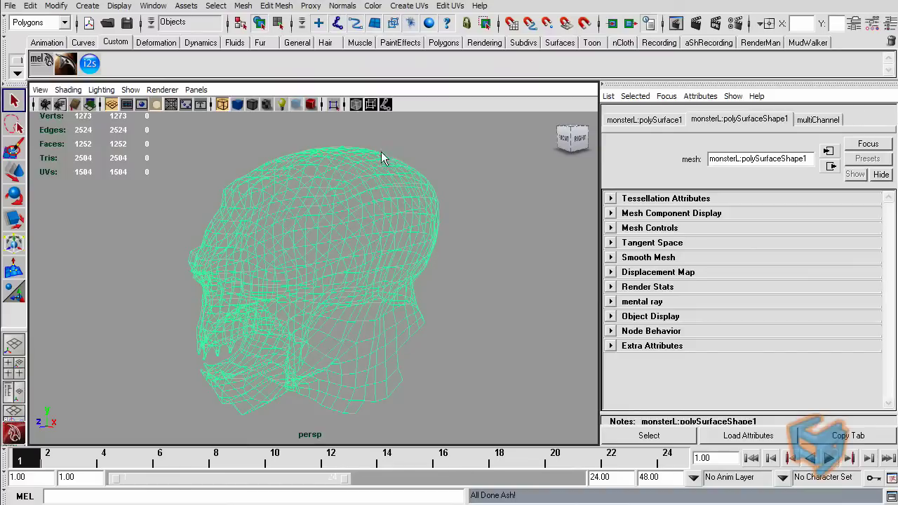
Open Render View and render the bump-mapped head with mental ray.
{"action": "left_click", "coordinate": [153, 6]}
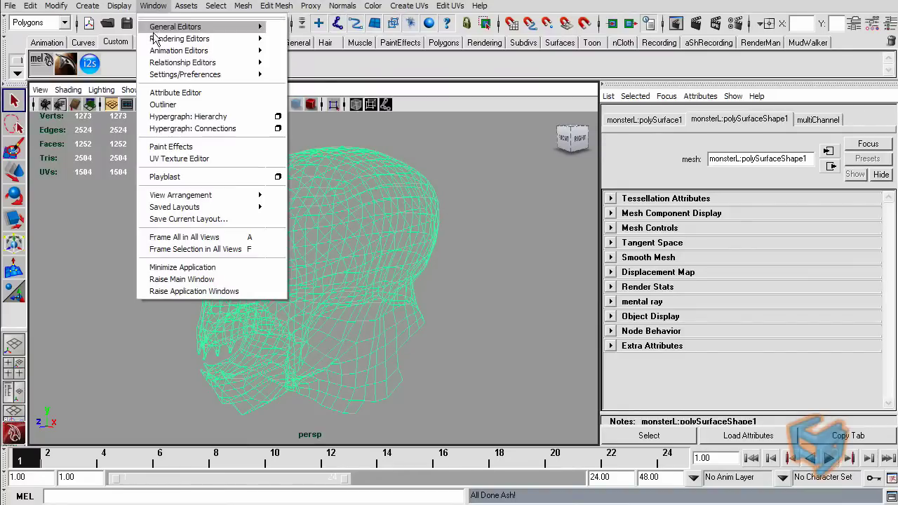
{"action": "left_click", "coordinate": [153, 6]}
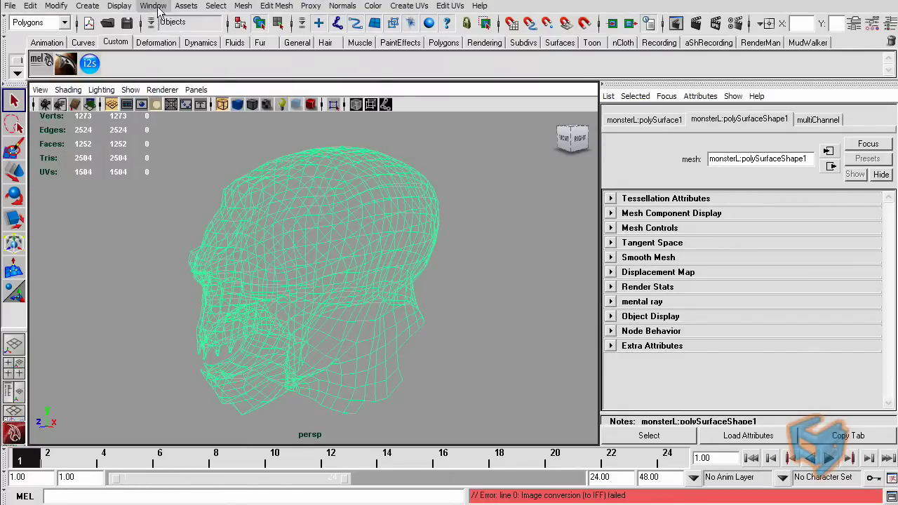
{"action": "mouse_move", "coordinate": [181, 38]}
{"action": "left_click", "coordinate": [294, 45]}
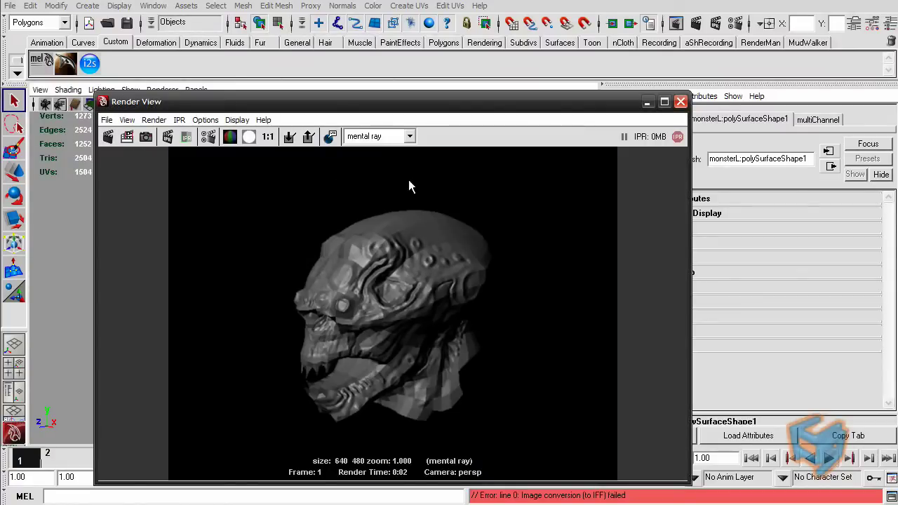
{"action": "left_click_drag", "start_coordinate": [428, 104], "coordinate": [369, 204]}
Select the head mesh and soften all its edge normals.
{"action": "left_click", "coordinate": [52, 22]}
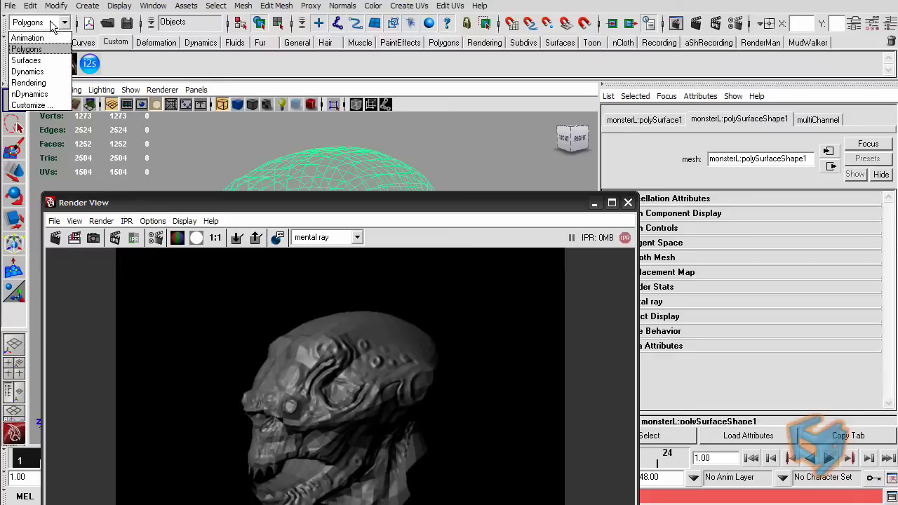
{"action": "left_click", "coordinate": [52, 22]}
{"action": "left_click", "coordinate": [343, 5]}
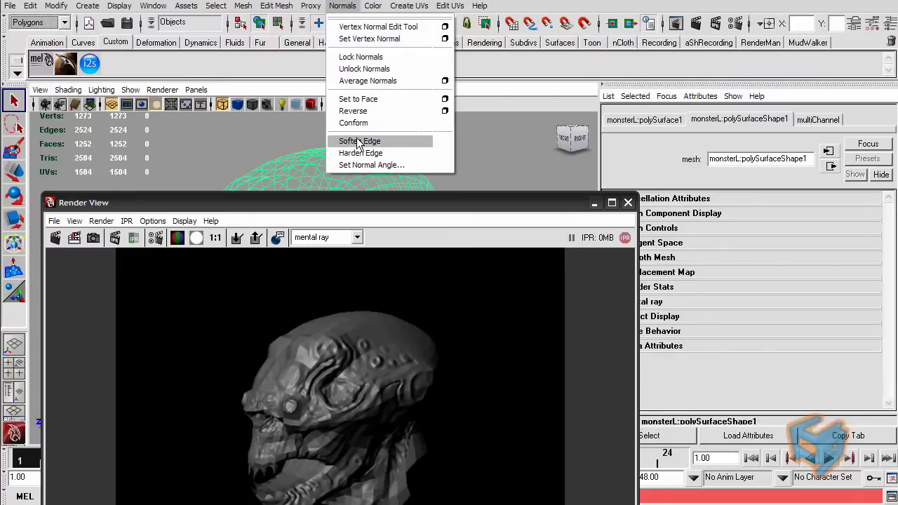
{"action": "left_click", "coordinate": [421, 139]}
Re-render the softened head in Render View, then close the render window.
{"action": "left_click_drag", "start_coordinate": [399, 202], "coordinate": [444, 61]}
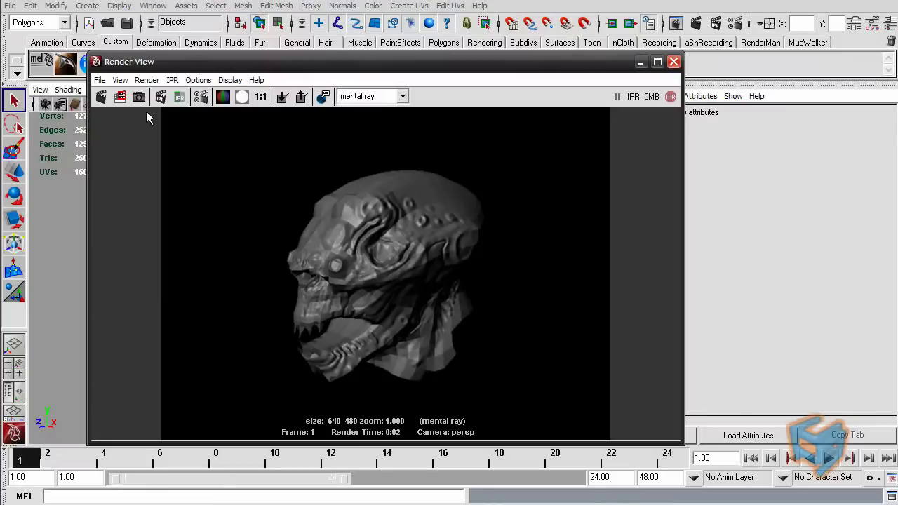
{"action": "left_click", "coordinate": [98, 99]}
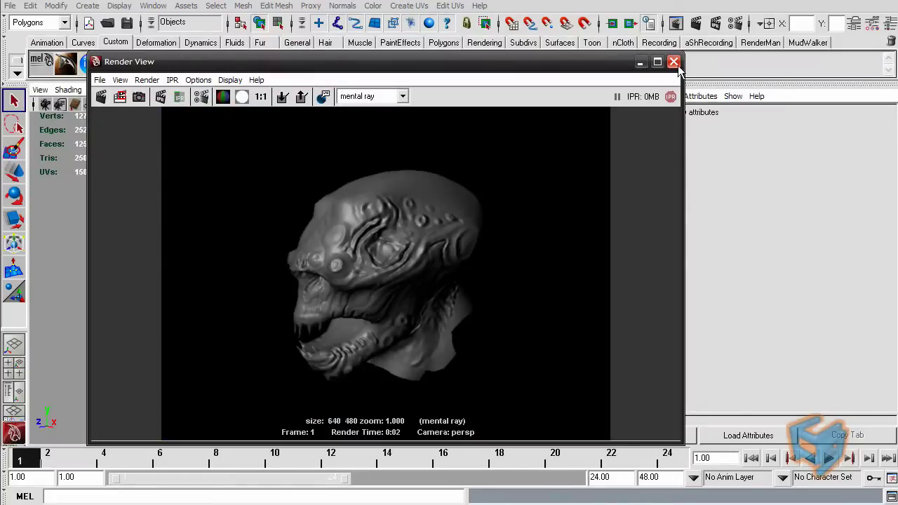
{"action": "left_click_drag", "start_coordinate": [458, 62], "coordinate": [425, 77]}
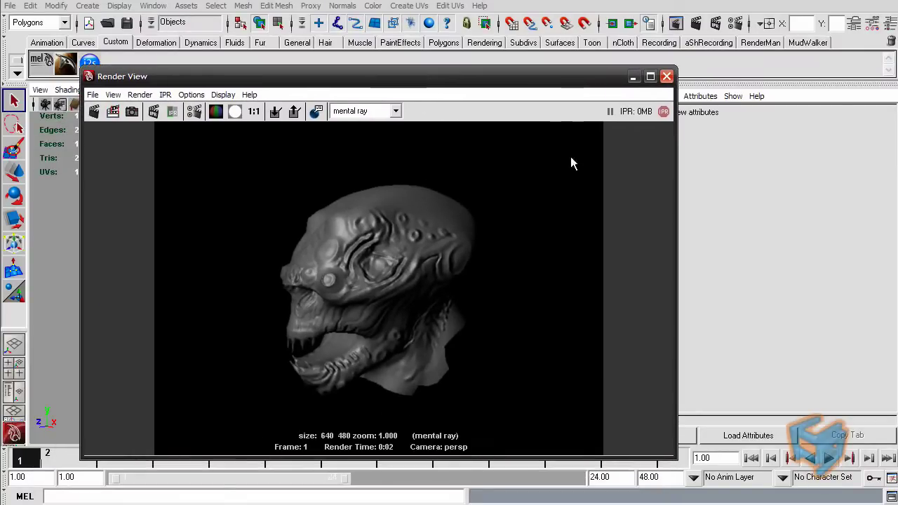
{"action": "left_click", "coordinate": [667, 77]}
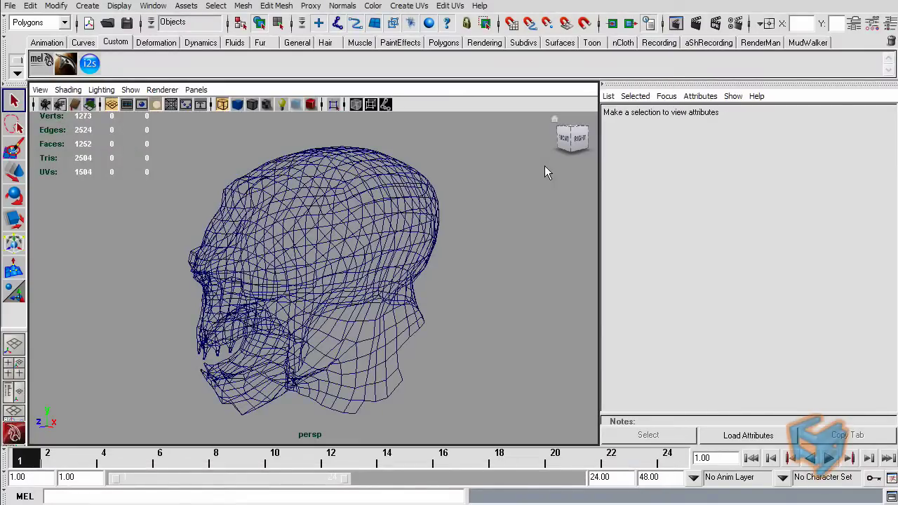